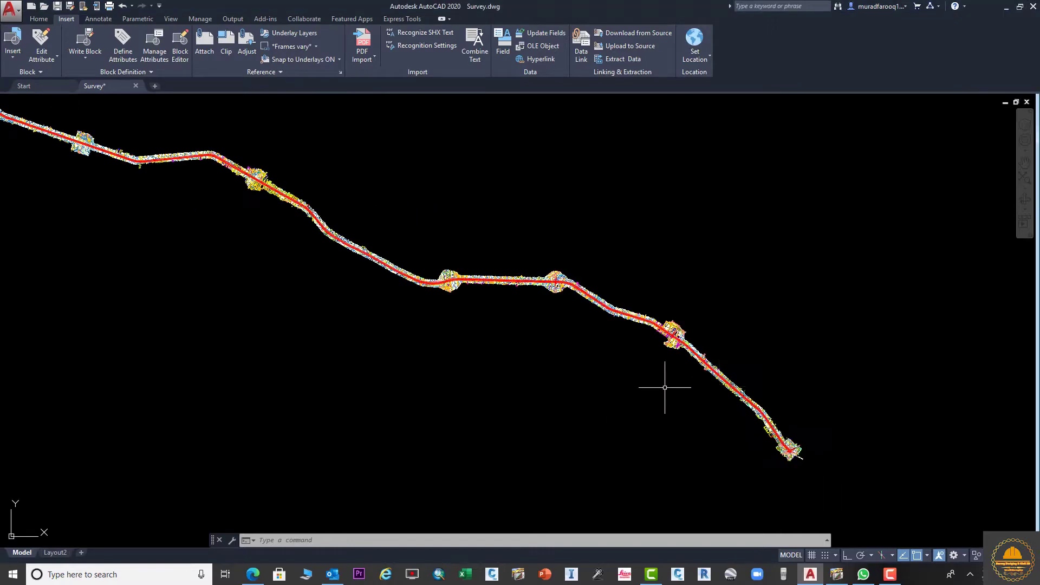
Pan and zoom around the survey drawing to look over the road corridor's layout.
mouse_move(579, 372)
middle_down()
mouse_move(642, 373)
mouse_move(648, 353)
middle_up()
scroll(648, 379, down, 2)
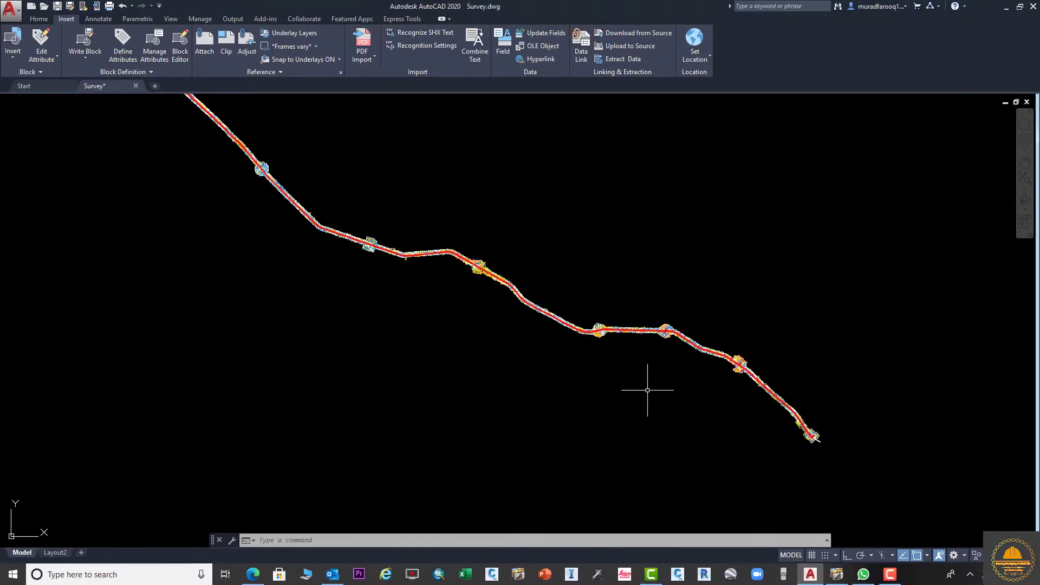
middle_drag(713, 399, 642, 382)
scroll(655, 374, up, 2)
scroll(806, 379, up, 2)
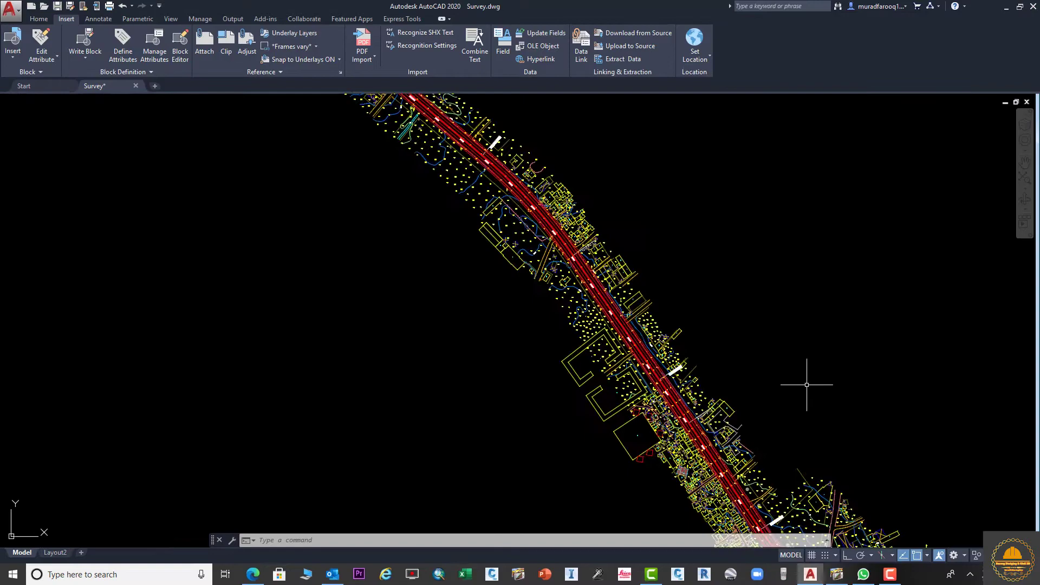
scroll(698, 369, up, 2)
scroll(661, 274, down, 2)
scroll(434, 216, down, 2)
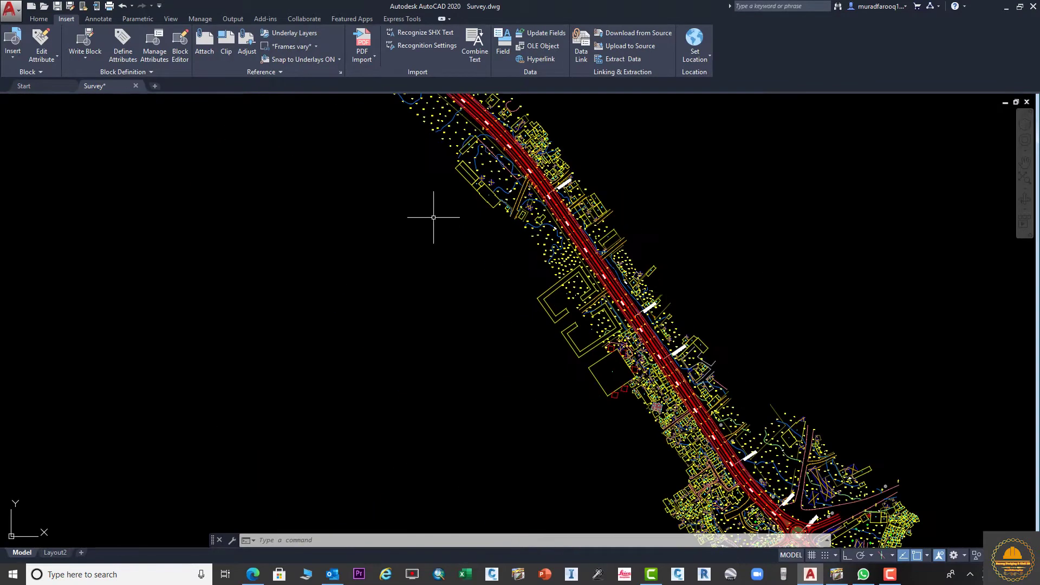
scroll(541, 325, down, 1)
scroll(438, 261, down, 2)
scroll(457, 283, up, 1)
scroll(574, 353, up, 2)
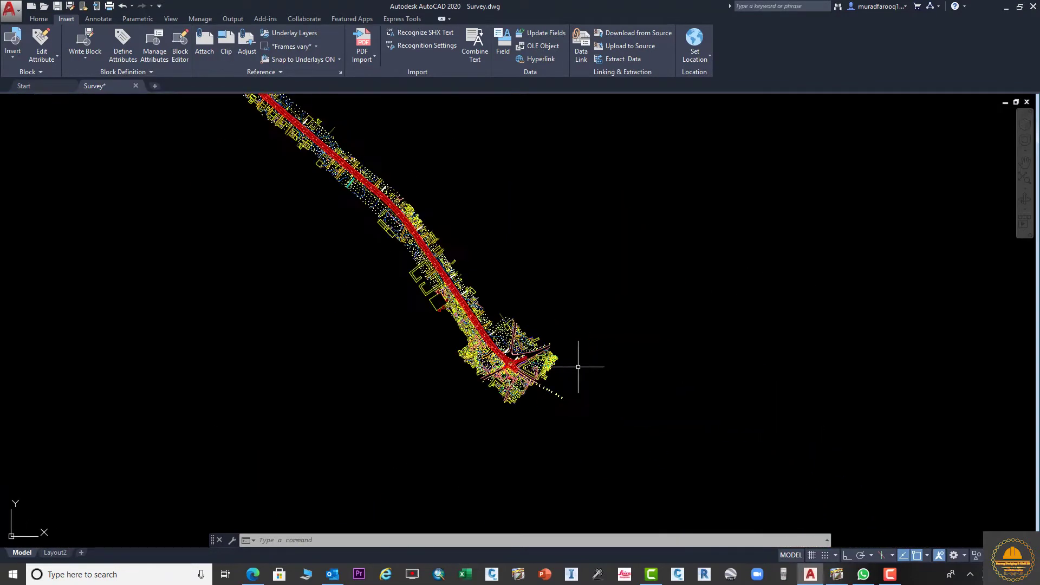
scroll(366, 348, up, 3)
Recentre the road corridor and zoom in close on its labels, parcels and trees.
scroll(352, 357, down, 4)
middle_drag(399, 341, 506, 325)
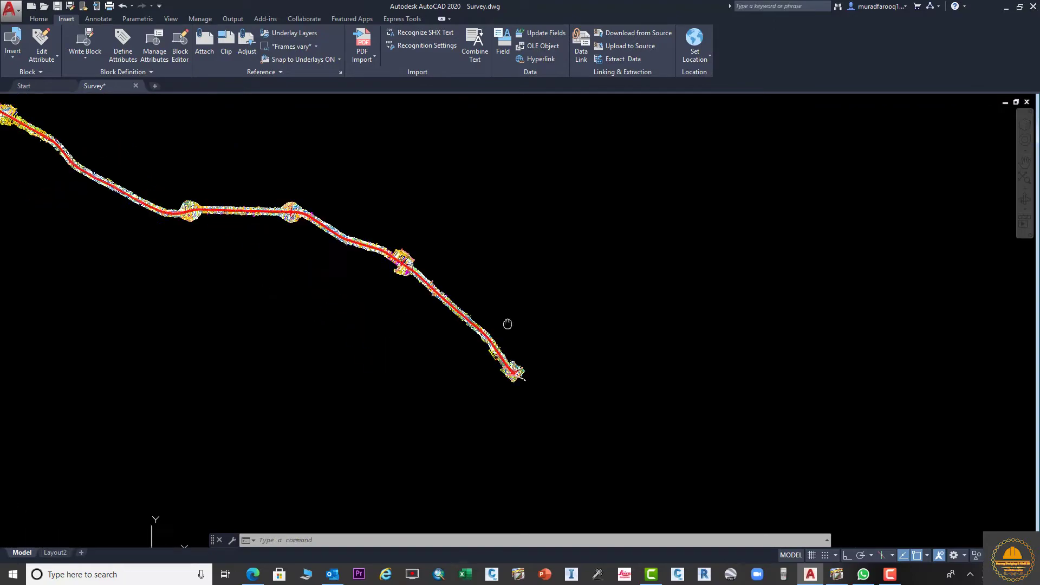
scroll(452, 279, up, 1)
mouse_move(453, 279)
middle_down()
mouse_move(544, 363)
mouse_move(607, 394)
middle_up()
middle_drag(339, 242, 464, 355)
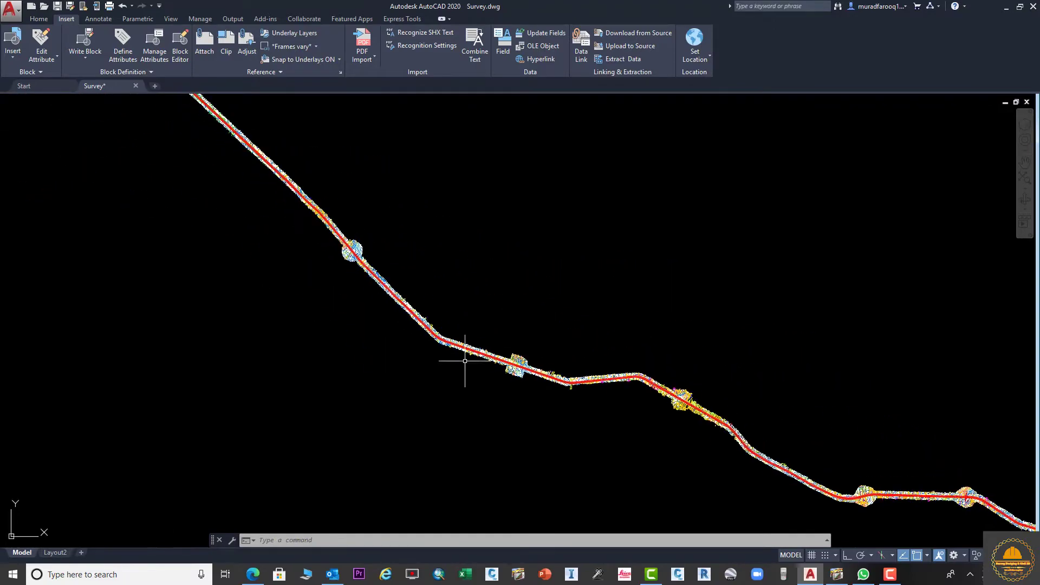
scroll(413, 332, down, 4)
scroll(614, 405, up, 8)
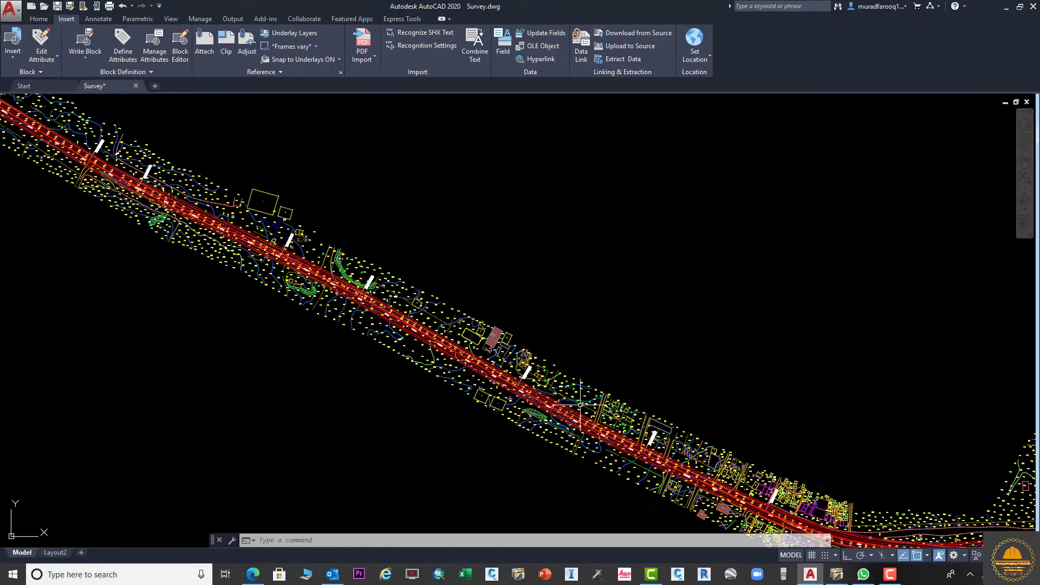
scroll(572, 406, down, 5)
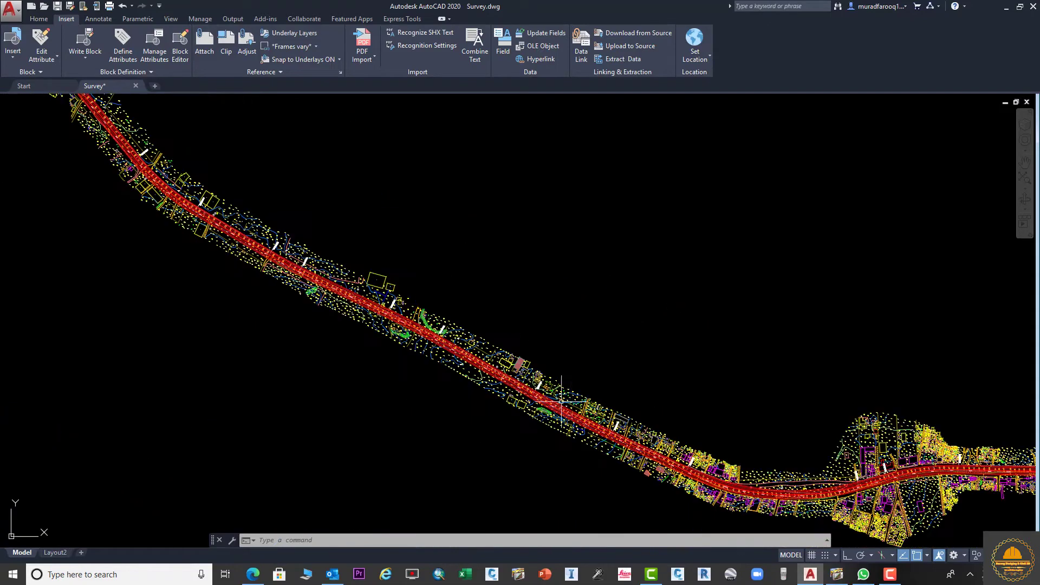
scroll(561, 401, up, 5)
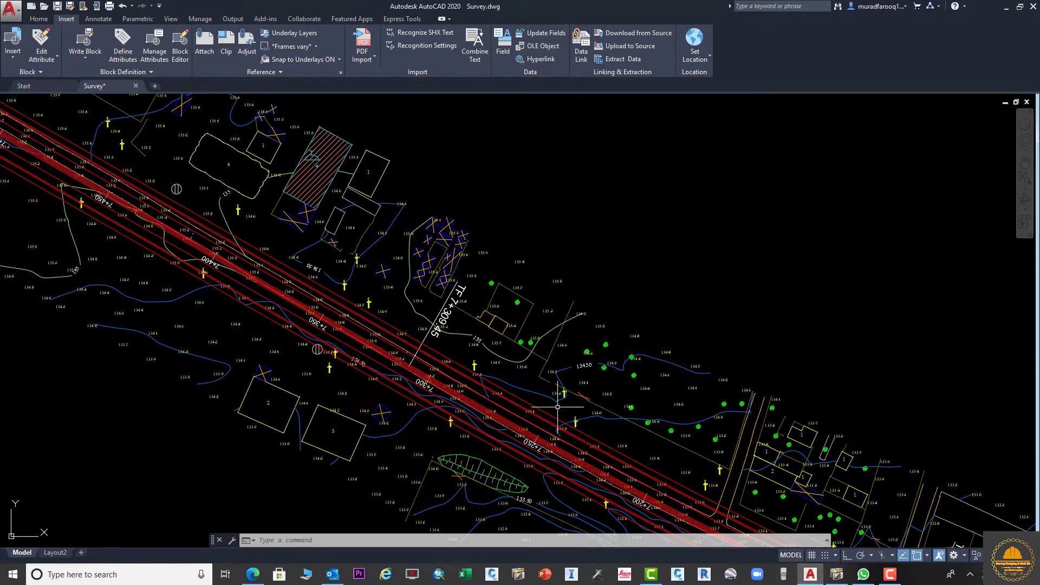
Check the application menu, then pan and zoom until the road junction is centred.
click(10, 10)
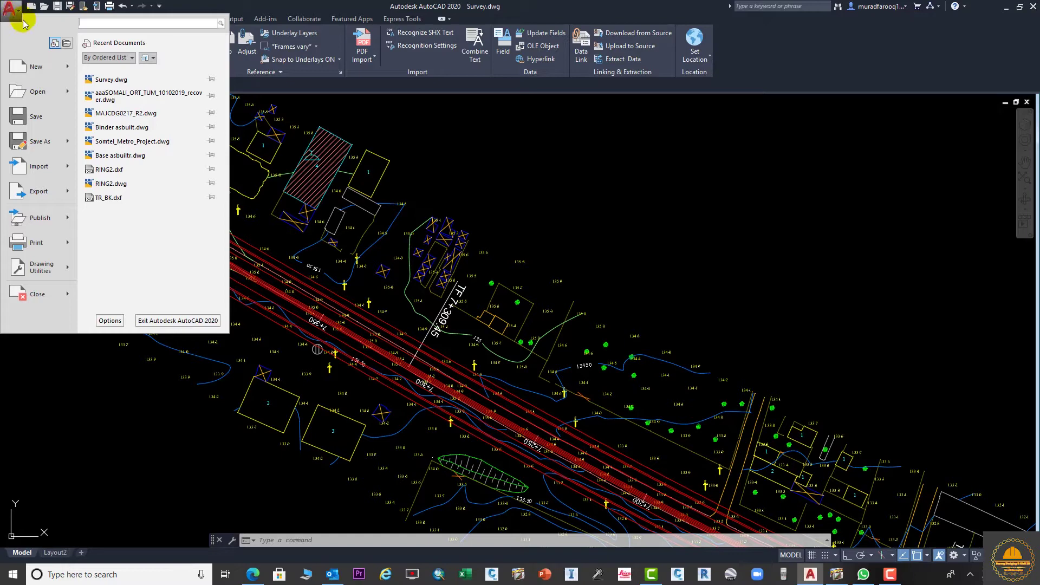
click(515, 191)
scroll(541, 214, down, 5)
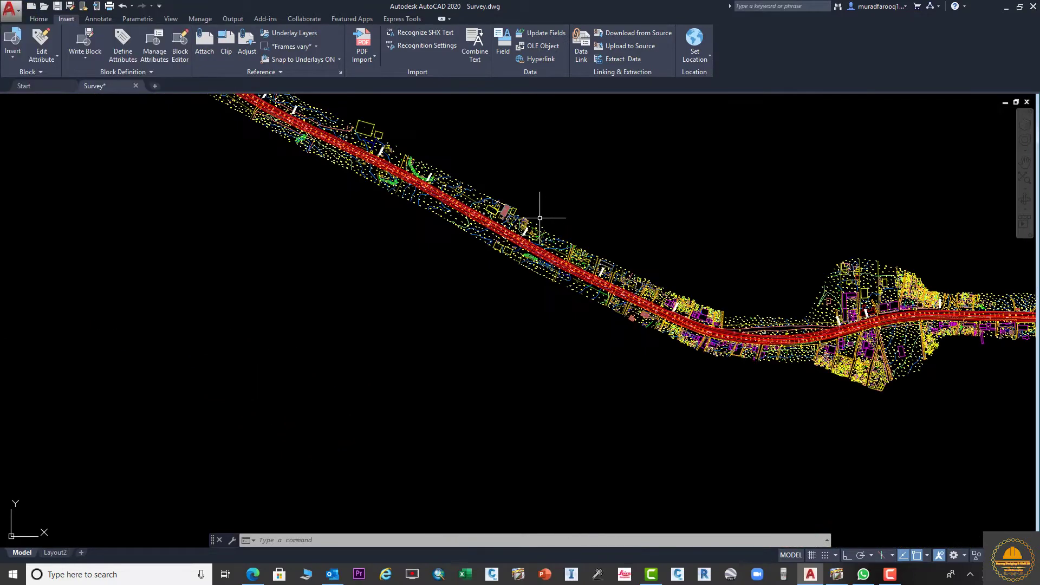
mouse_move(522, 244)
middle_down()
mouse_move(513, 225)
mouse_move(412, 213)
middle_up()
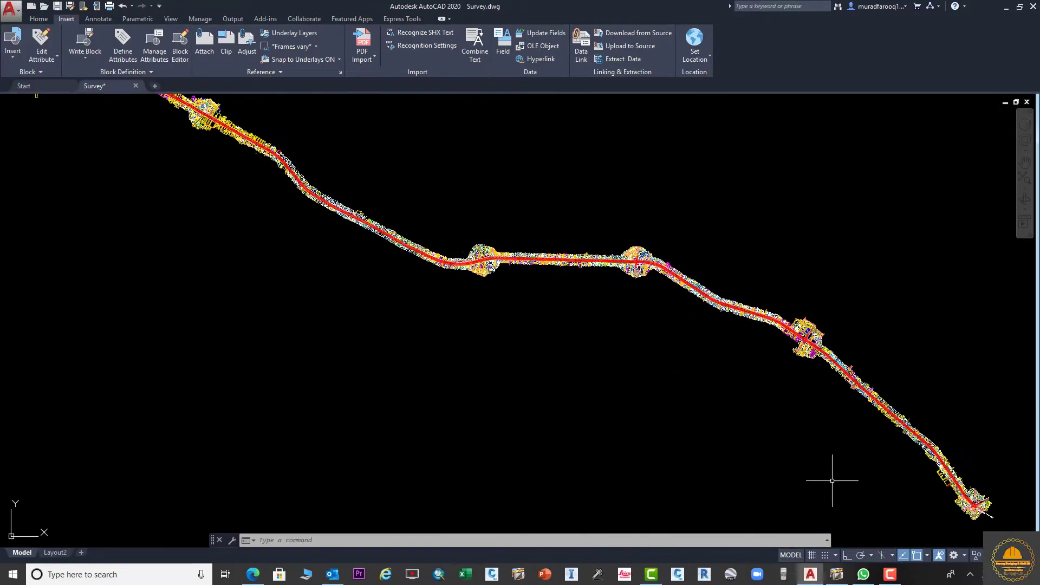
scroll(682, 448, down, 4)
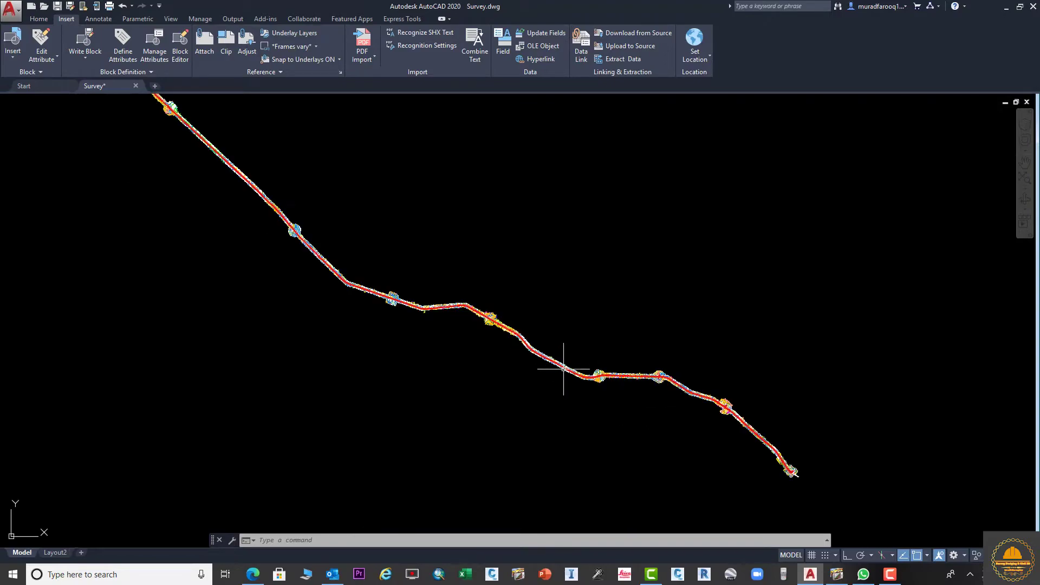
scroll(594, 395, down, 4)
scroll(594, 395, up, 8)
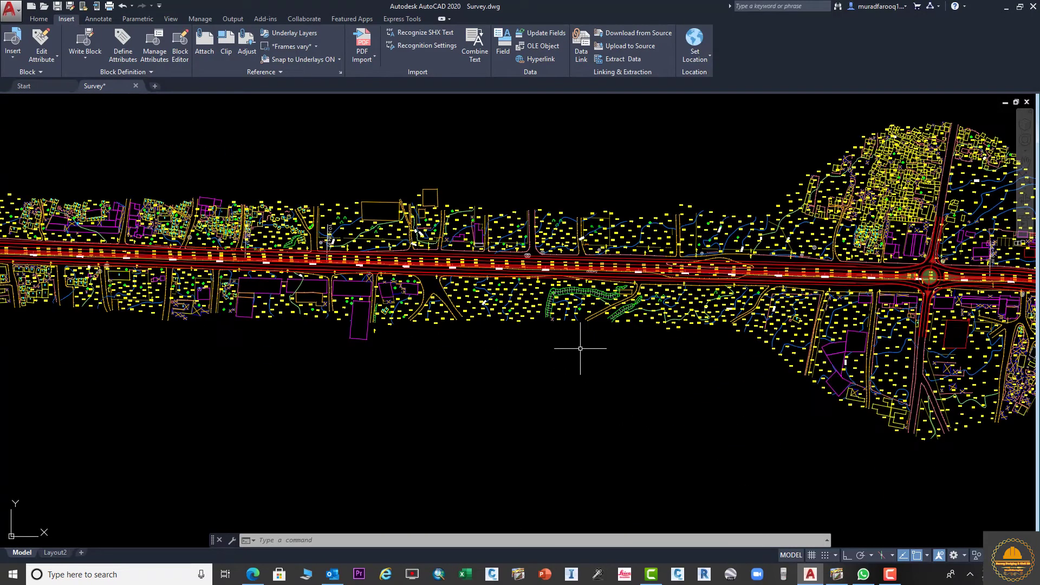
middle_drag(594, 395, 172, 382)
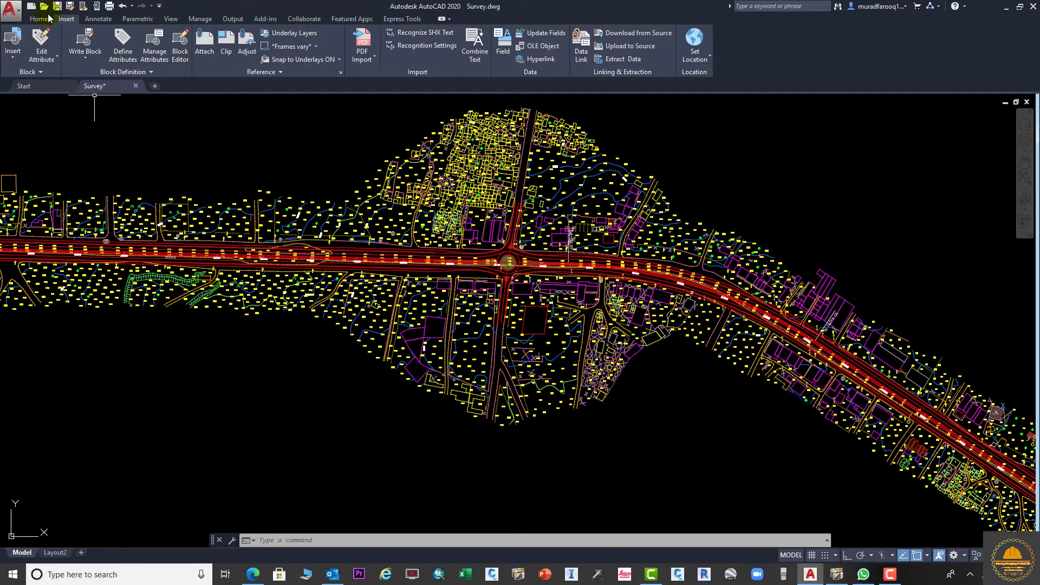
Show Drawing Properties via Drawing Utilities and read Survey.dwg's 24.90MB file size.
click(13, 11)
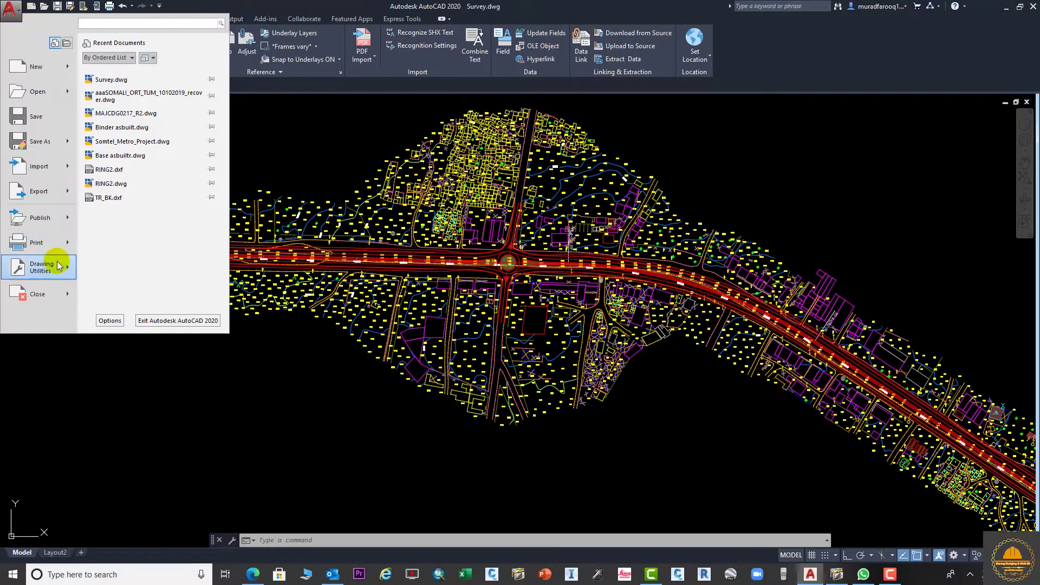
mouse_move(65, 271)
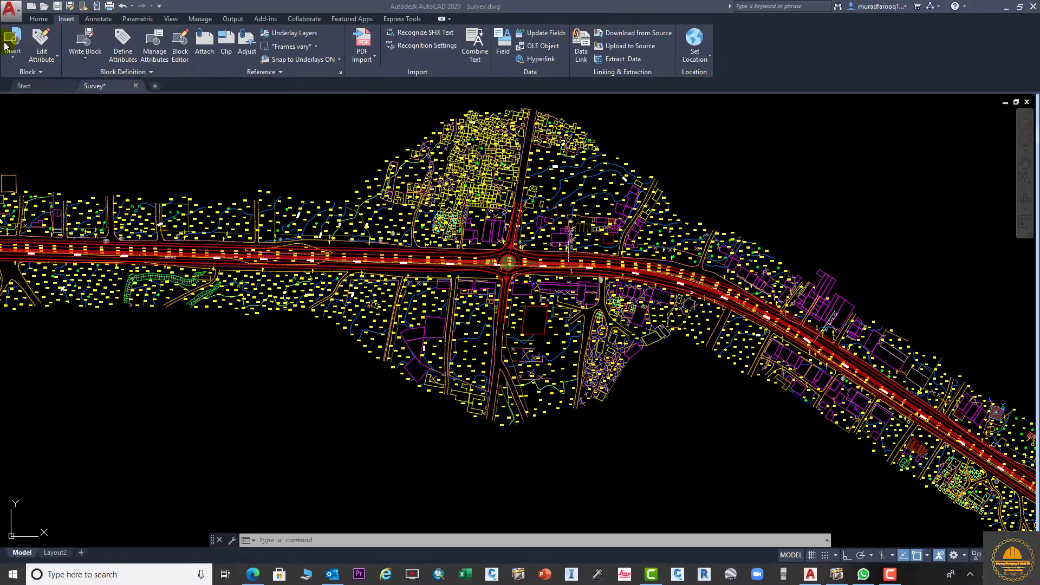
click(10, 9)
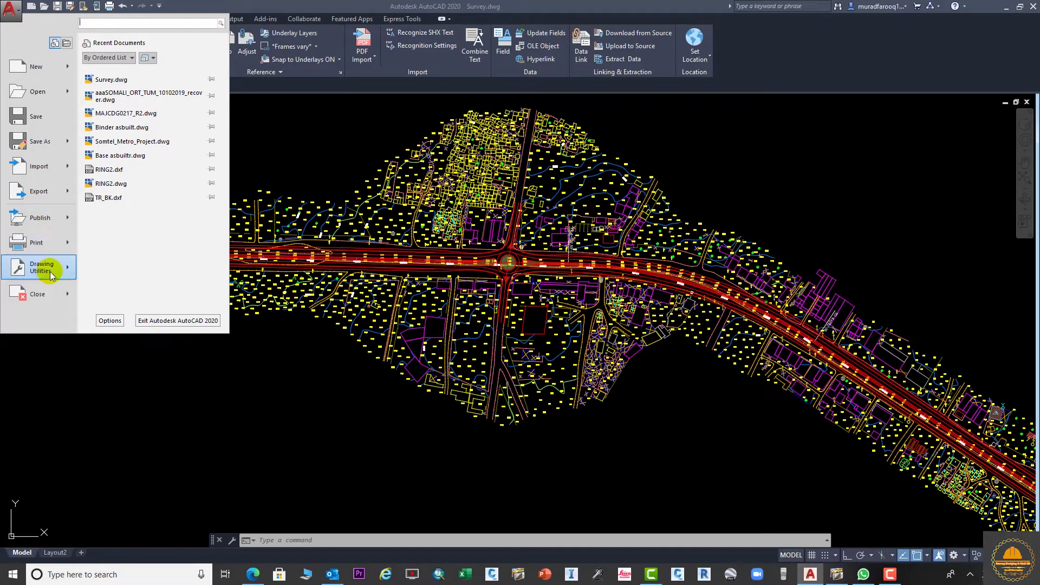
mouse_move(50, 276)
click(153, 79)
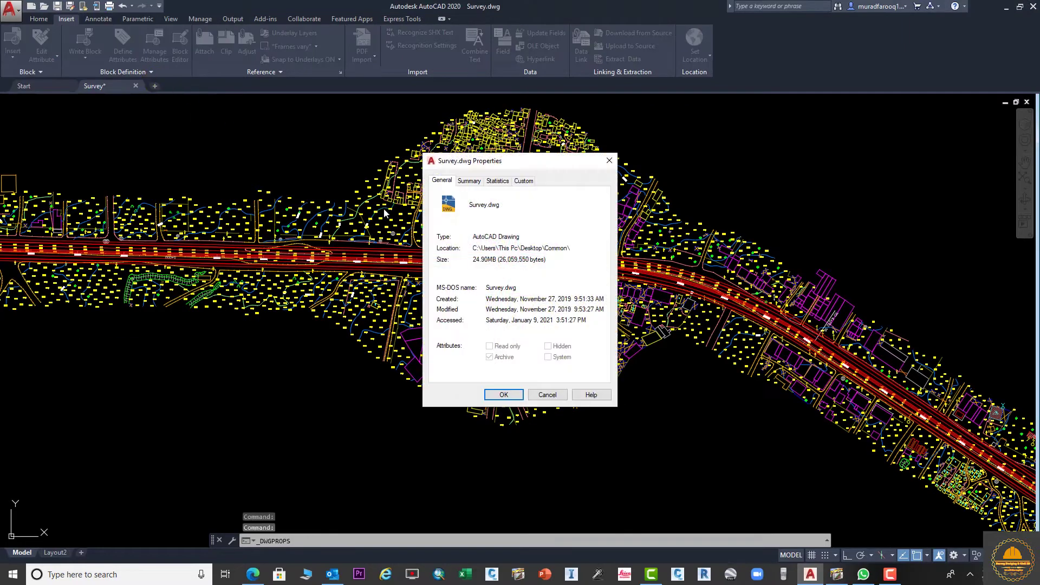
mouse_move(534, 310)
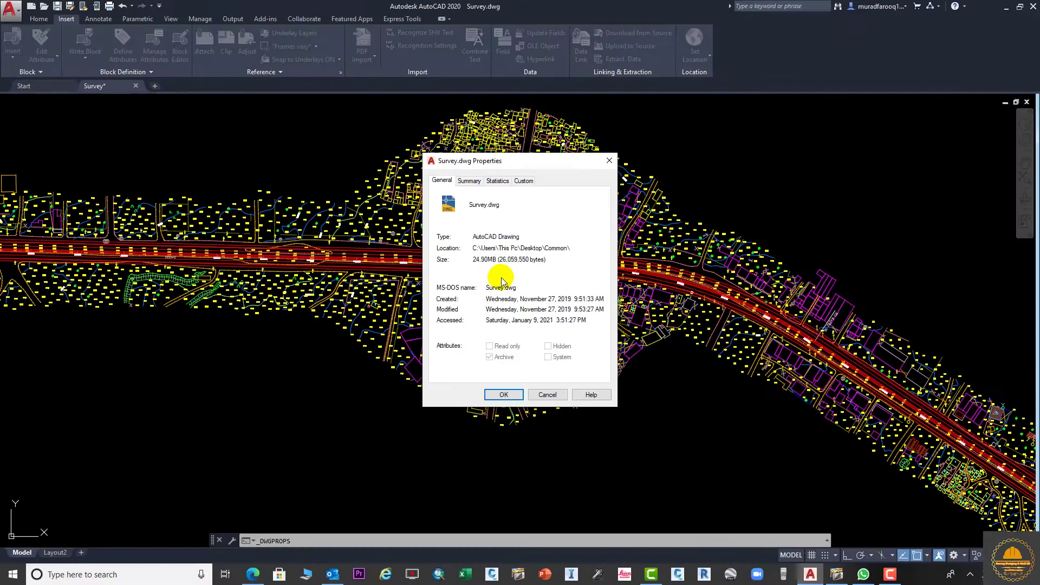
Dismiss the properties, fit the whole survey road in view, and return to the Insert tab.
click(503, 394)
scroll(503, 379, down, 5)
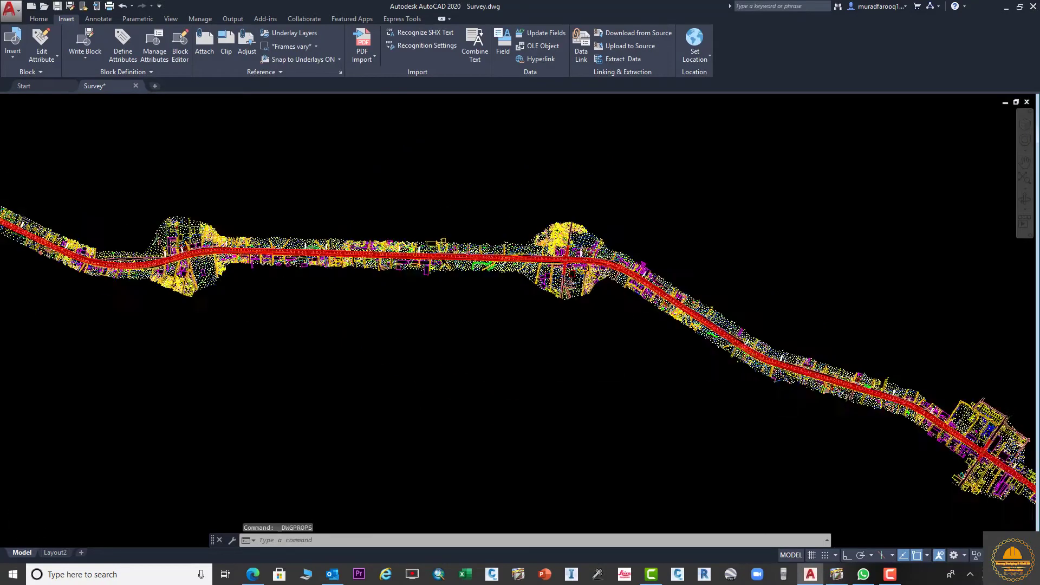
scroll(703, 274, down, 8)
middle_drag(703, 274, 727, 299)
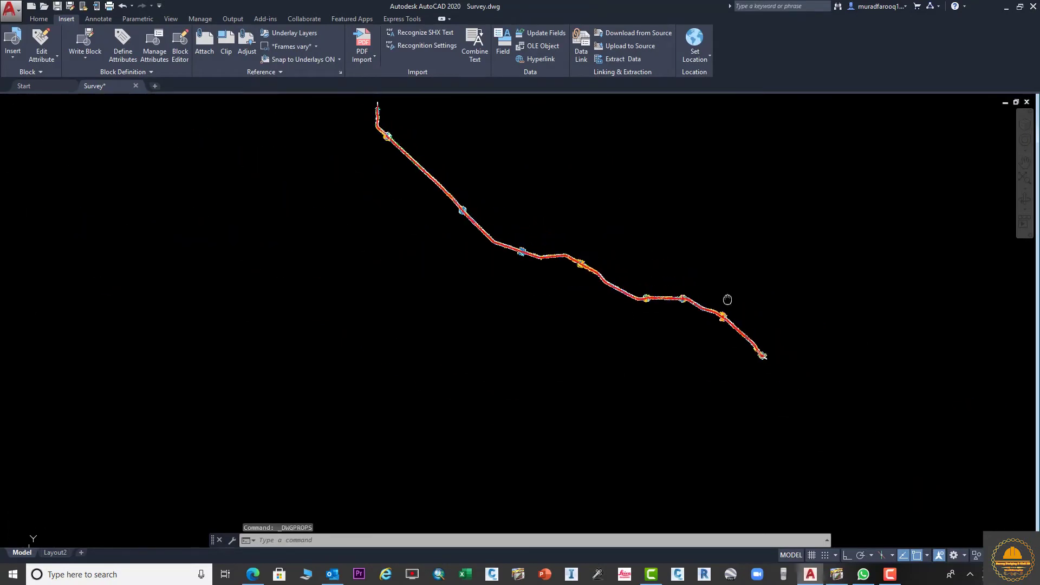
click(34, 22)
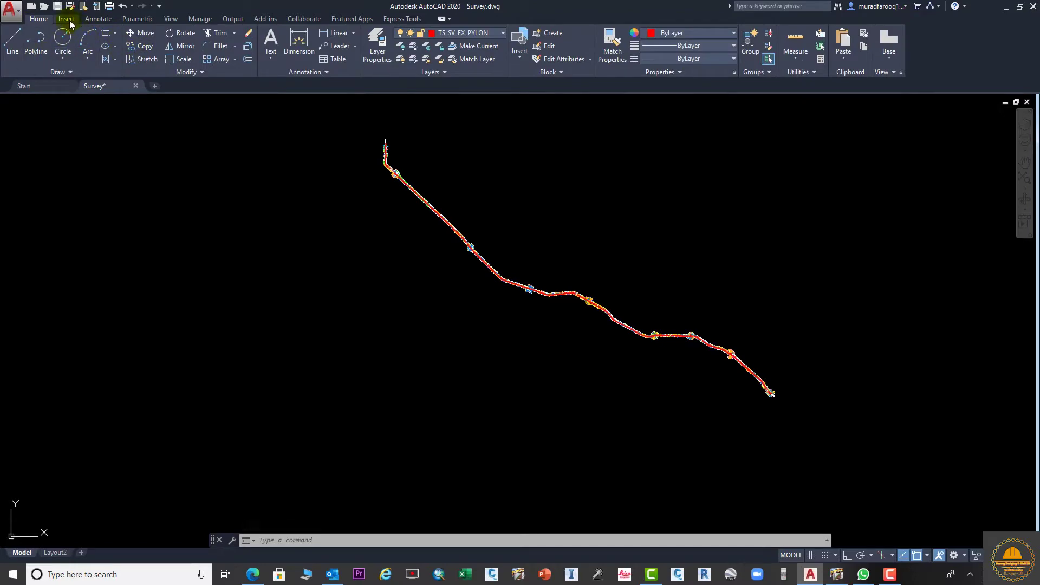
click(70, 20)
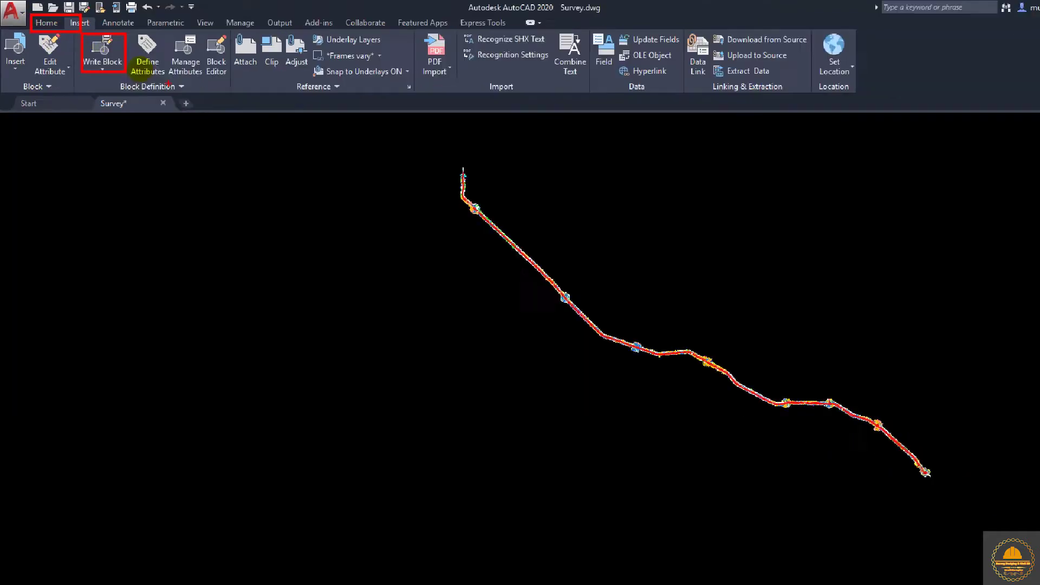
Pick Write Block from the Block Definition dropdown on the Insert tab.
click(104, 69)
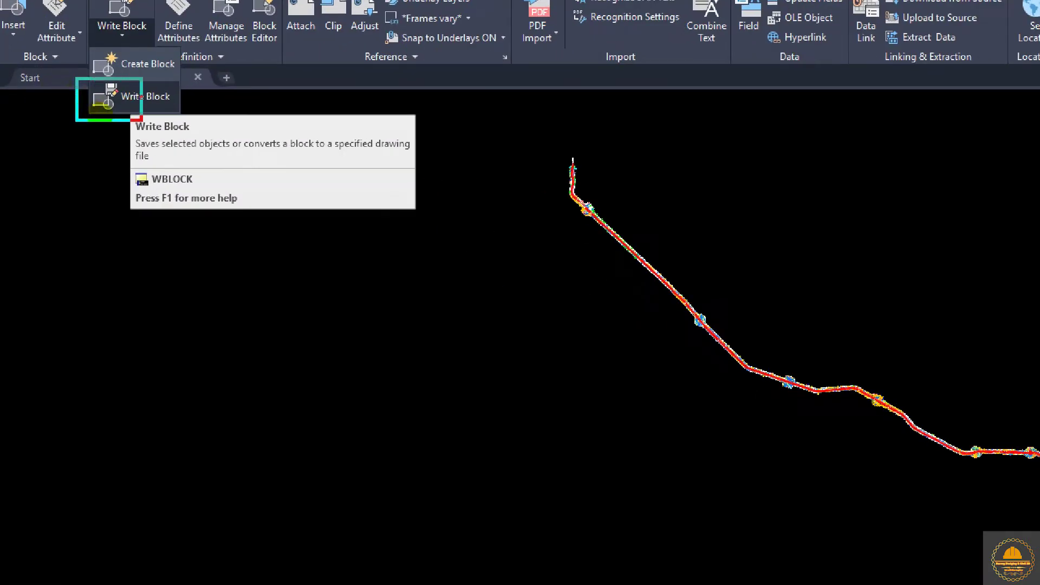
click(108, 83)
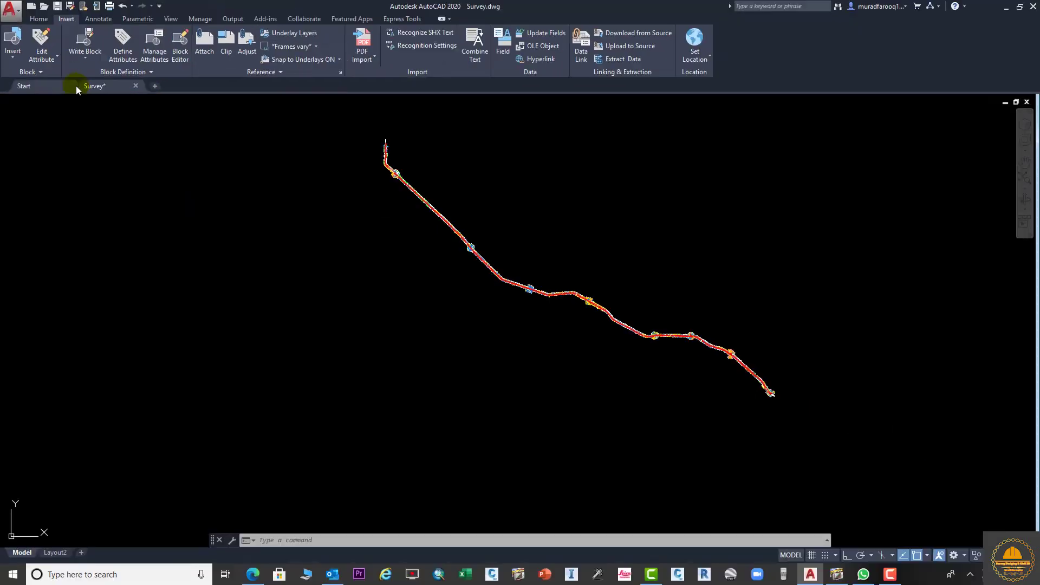
click(85, 57)
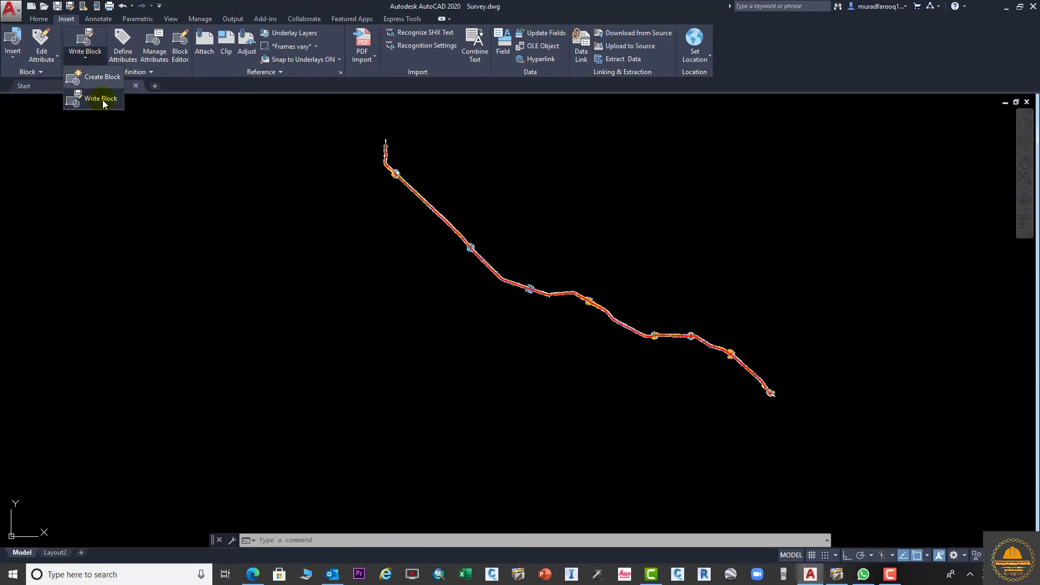
Use Objects as the Write Block source and window-select all 171289 alignment objects.
click(102, 99)
click(446, 232)
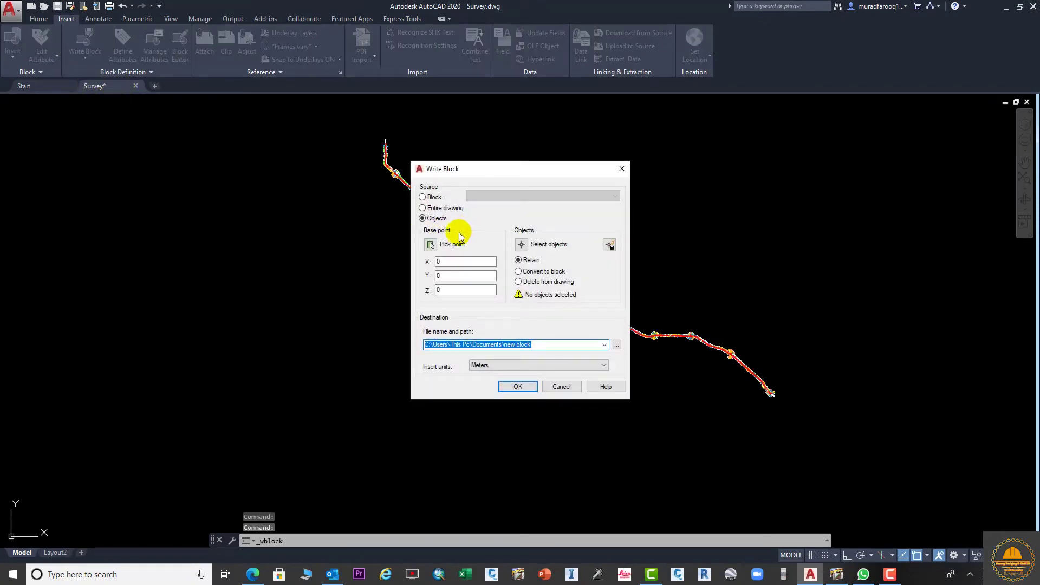
click(520, 245)
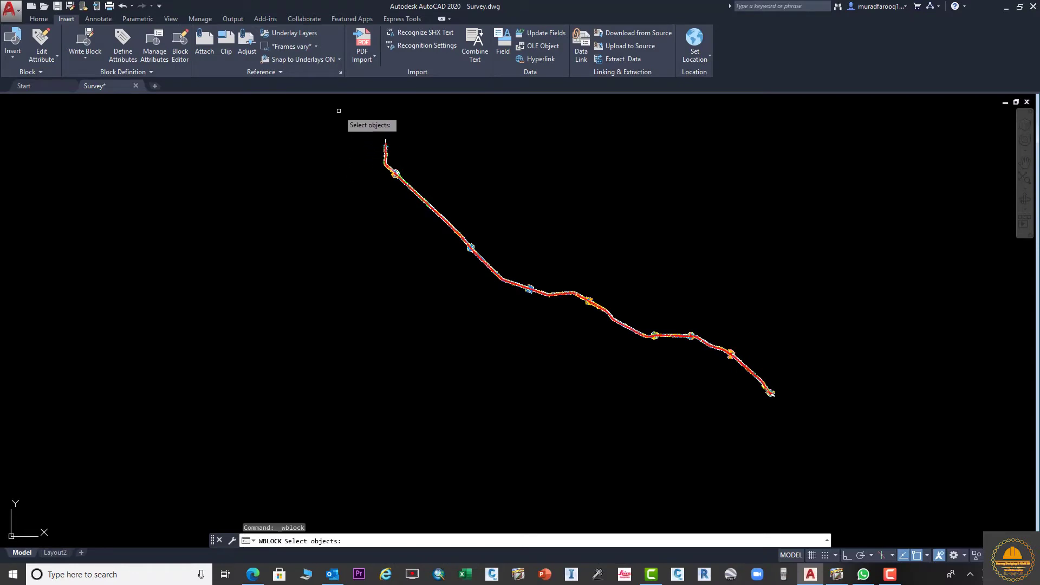
click(339, 111)
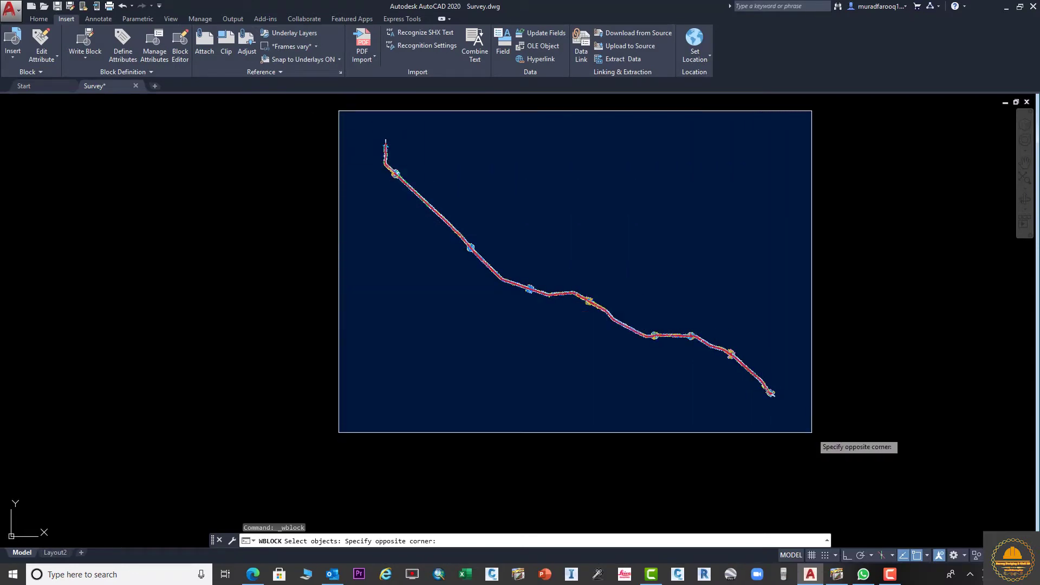
click(812, 432)
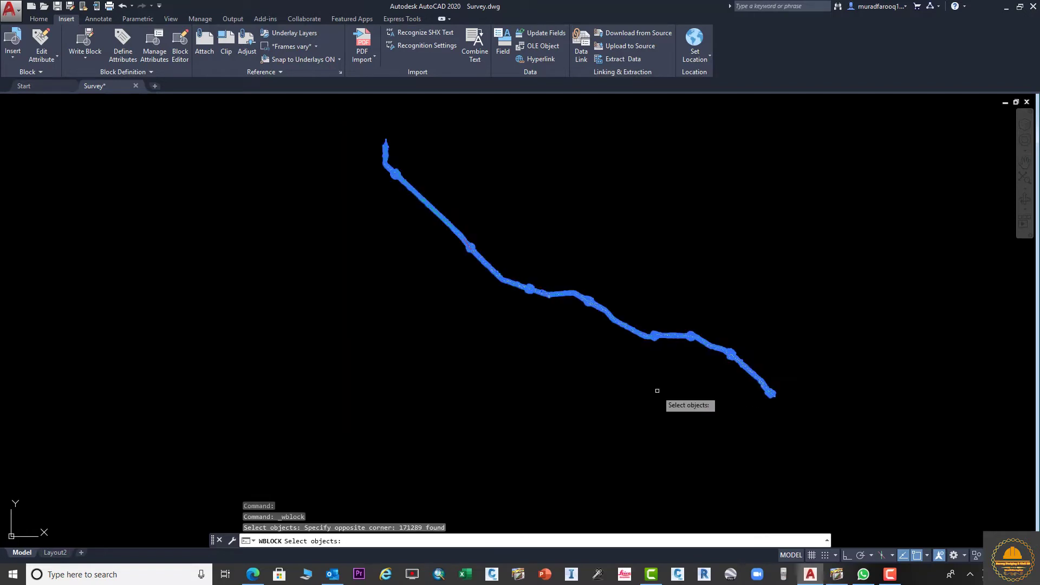
key(Return)
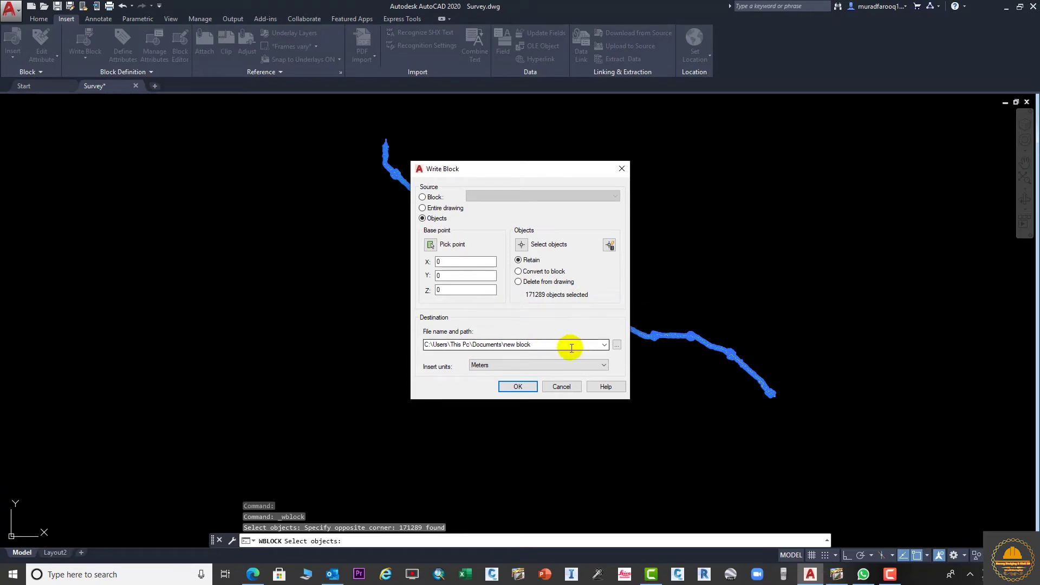
Set the Write Block destination to NewSurvey.dwg on the Desktop.
click(616, 345)
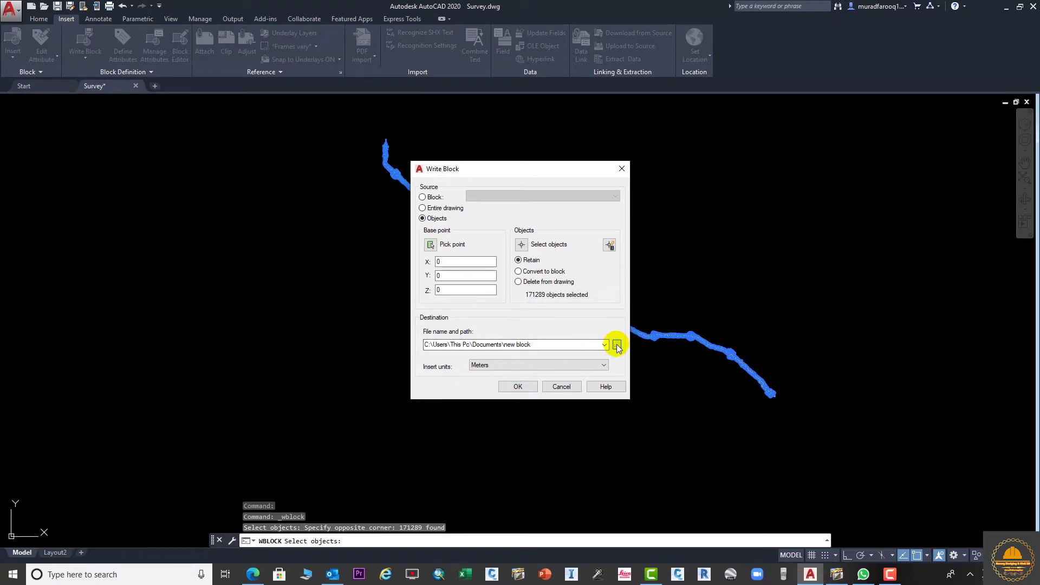
click(379, 258)
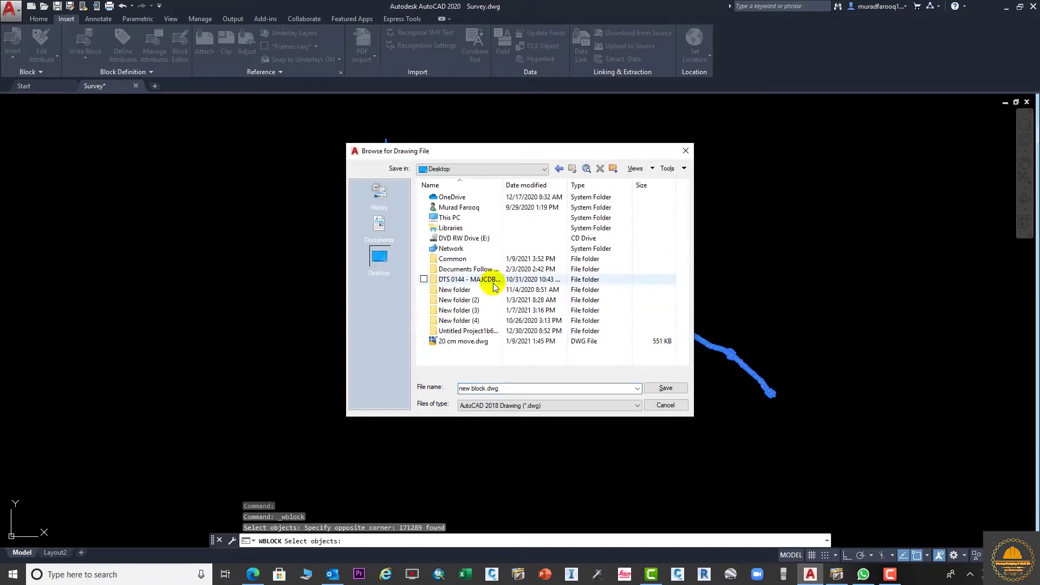
double_click(485, 388)
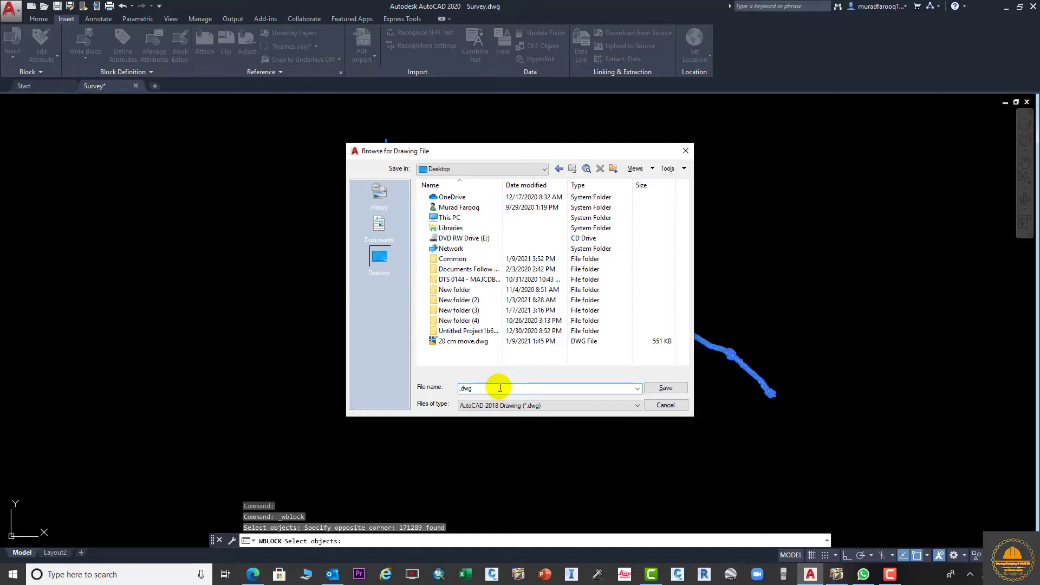
text(Ne)
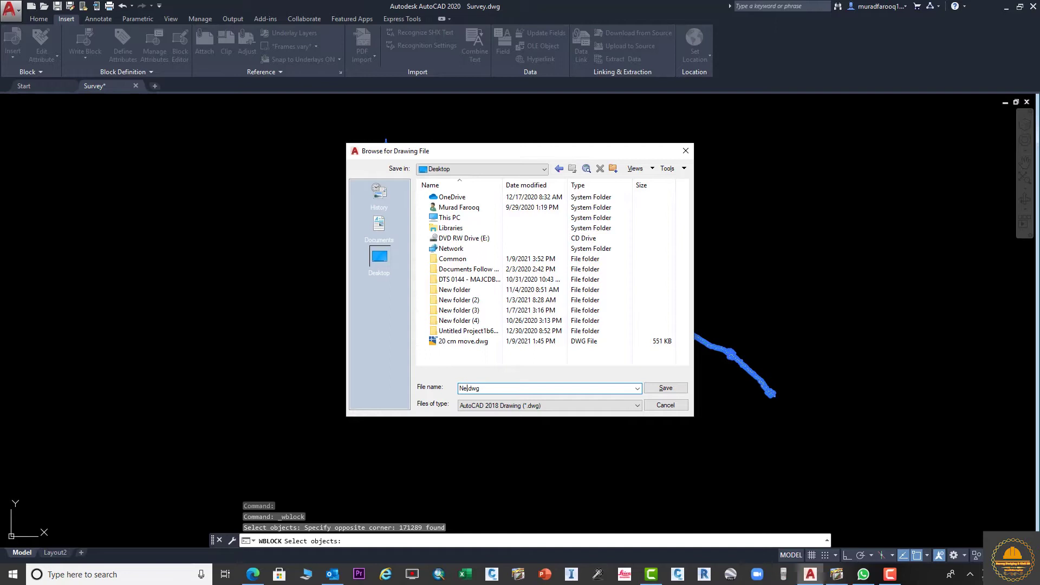
text(wSurvey)
click(663, 391)
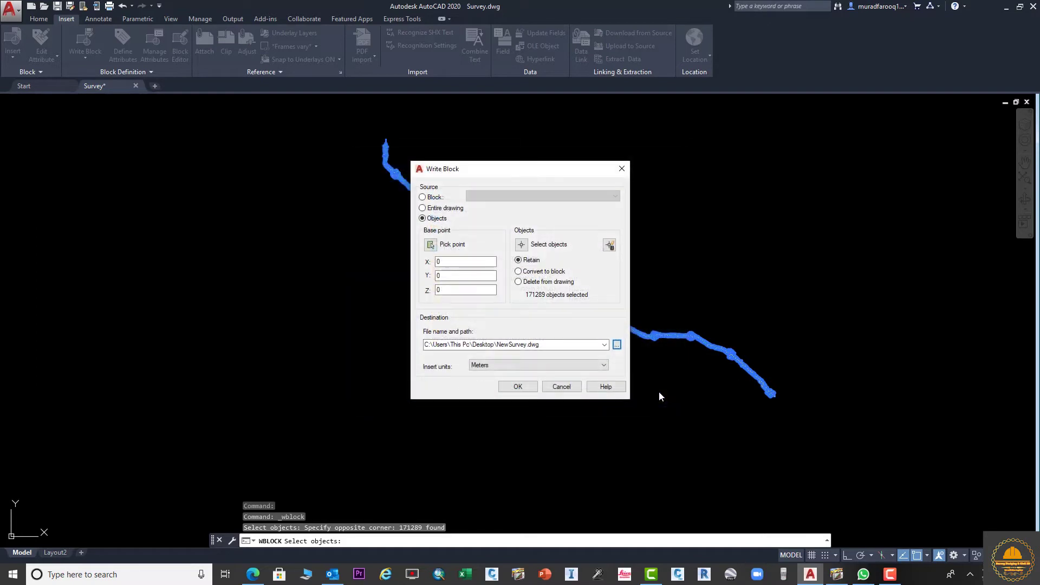
Run the Write Block export, including the AutoCAD Map data when asked.
click(516, 387)
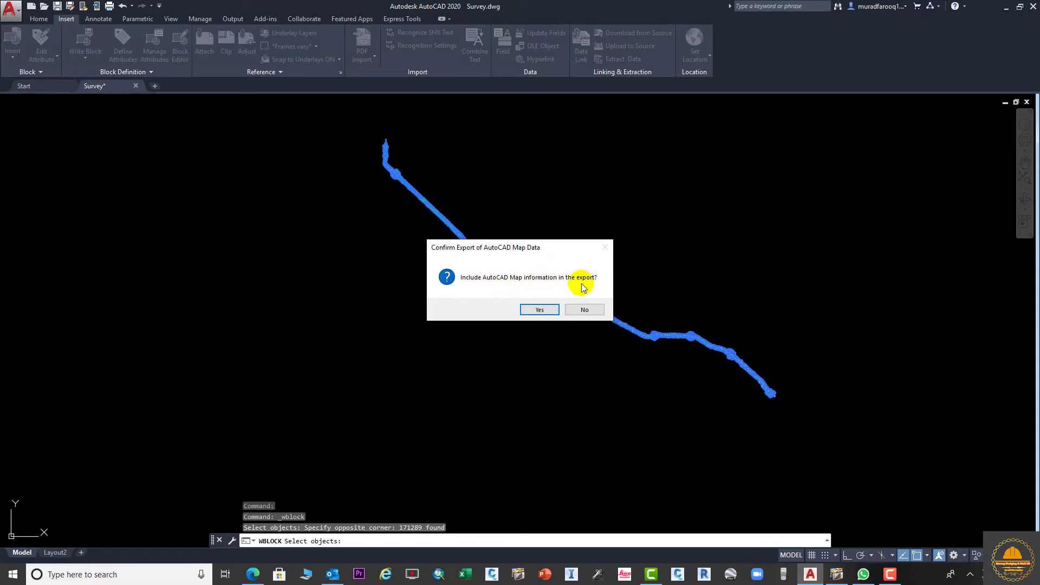
click(538, 311)
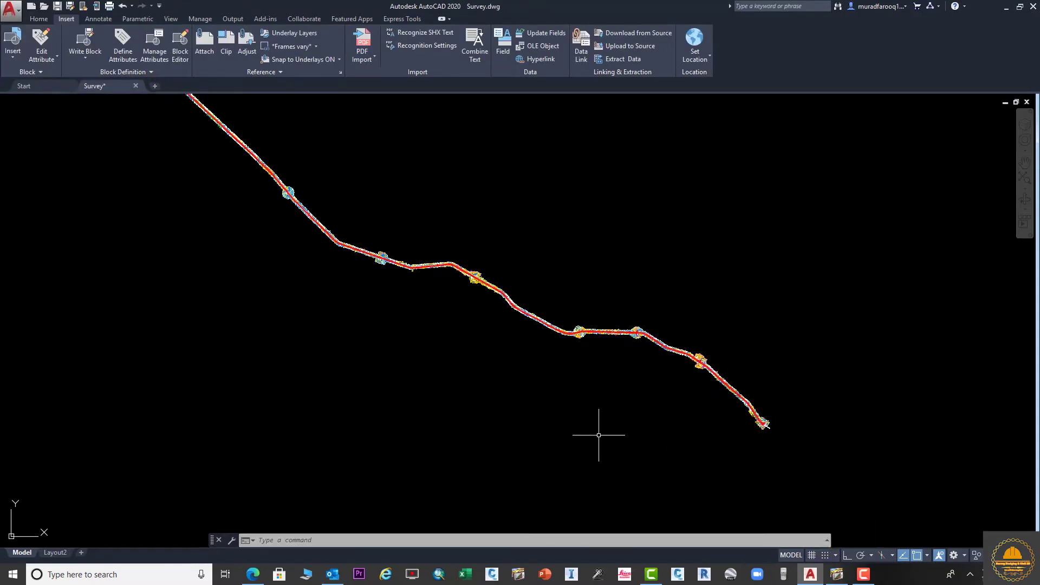
Close the Survey drawing tab, saving changes to Survey.dwg.
scroll(601, 430, down, 6)
scroll(598, 383, up, 6)
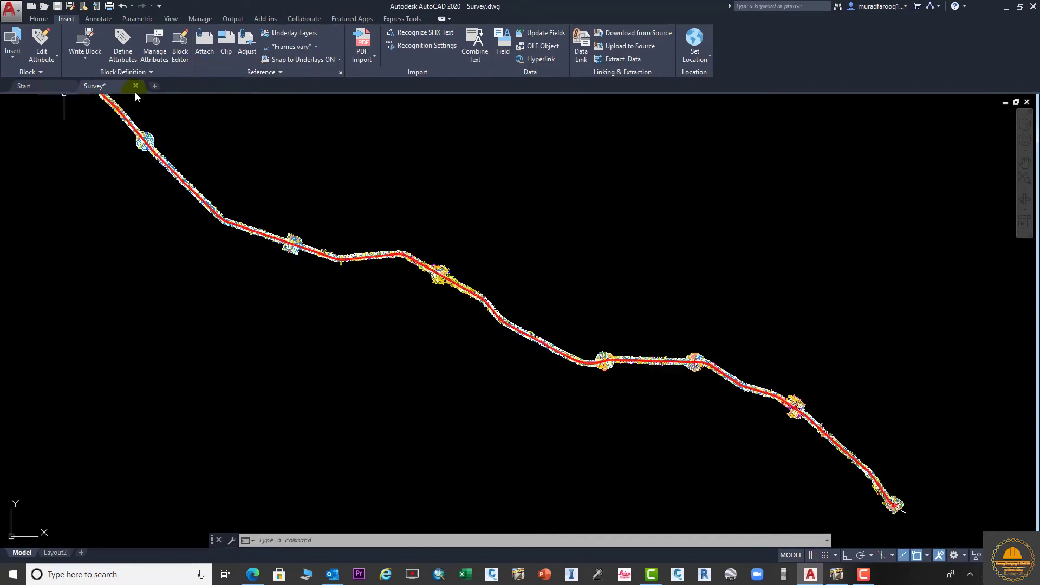
scroll(297, 165, down, 4)
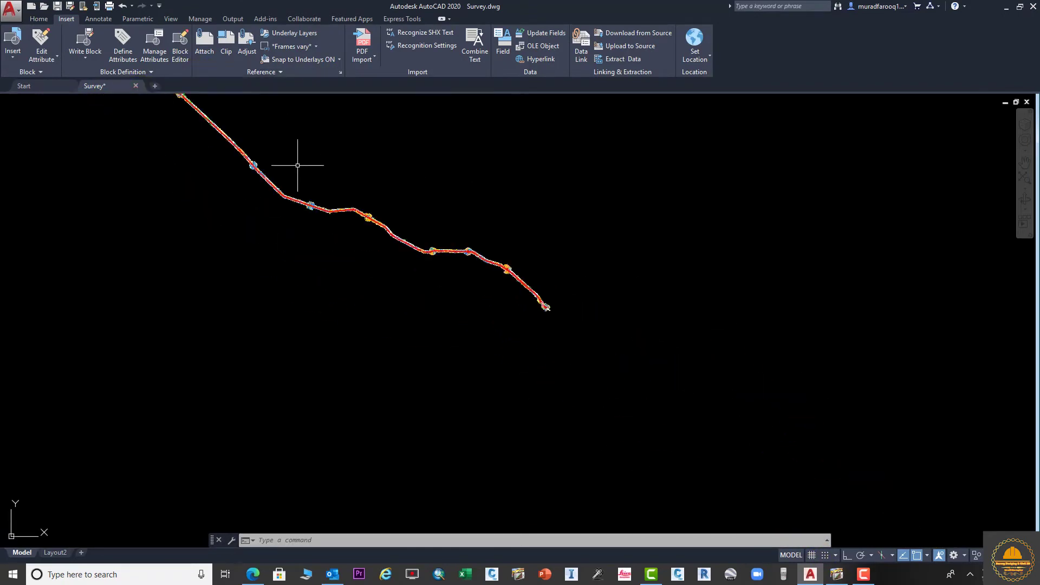
click(136, 86)
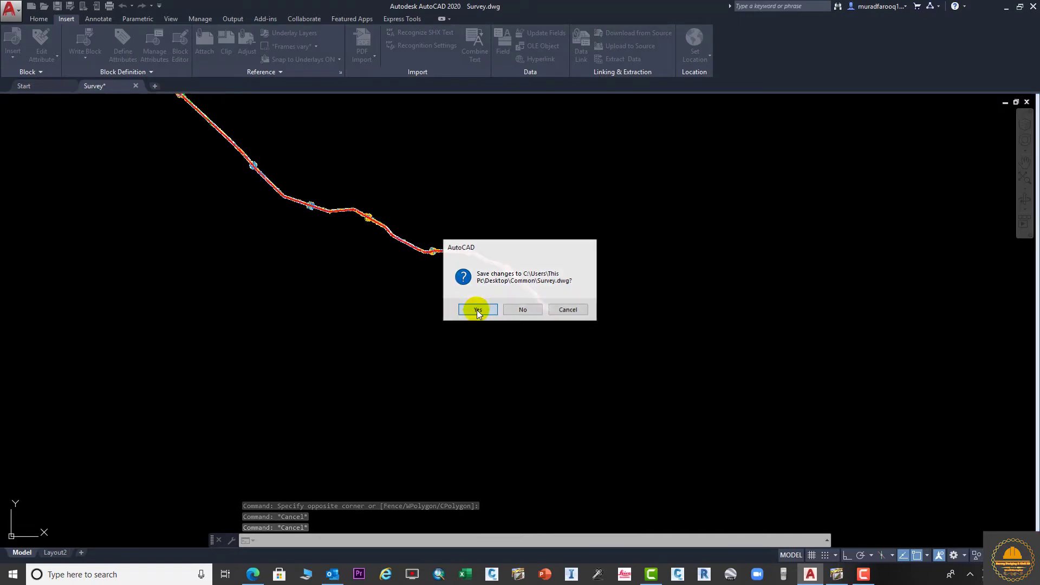
click(477, 310)
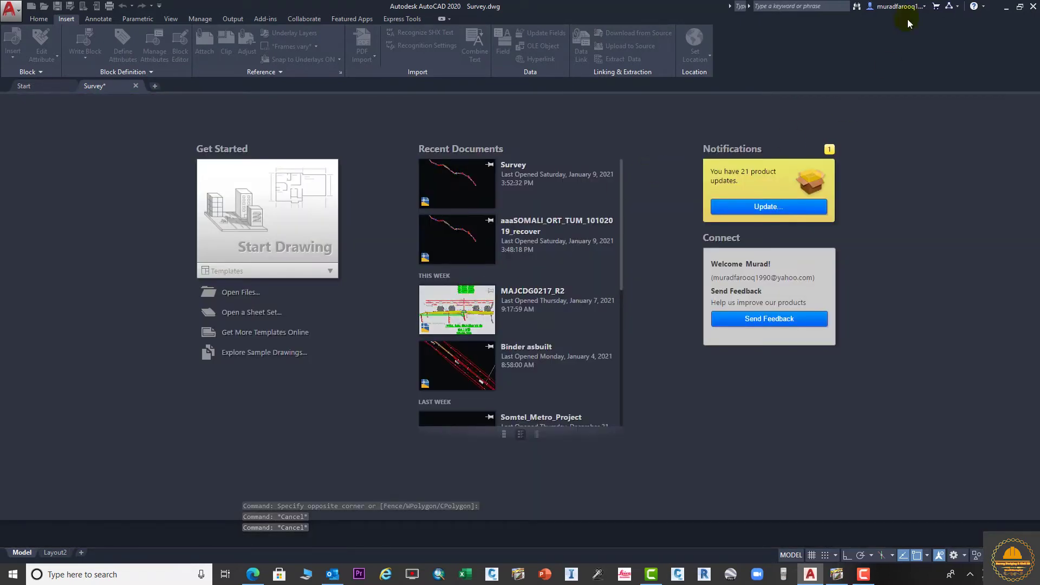
Open NewSurvey.dwg from the Desktop in the Select File dialog.
click(1004, 10)
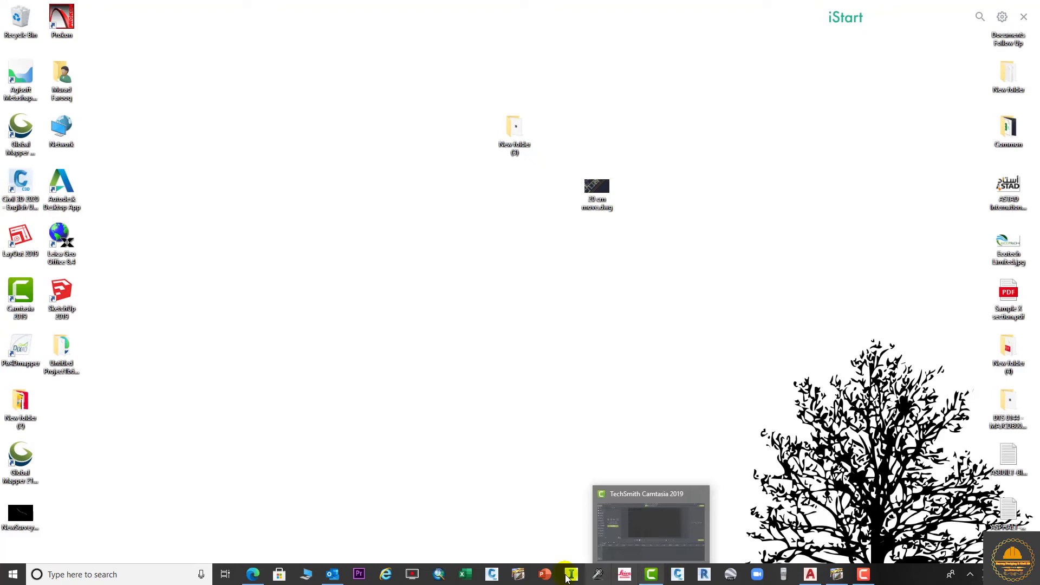
click(806, 575)
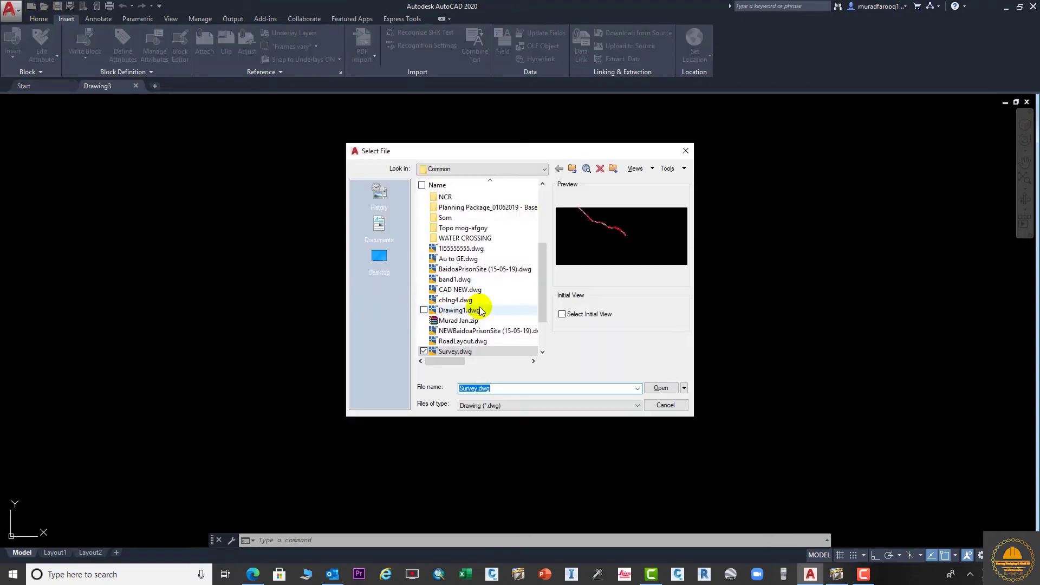
scroll(487, 333, down, 2)
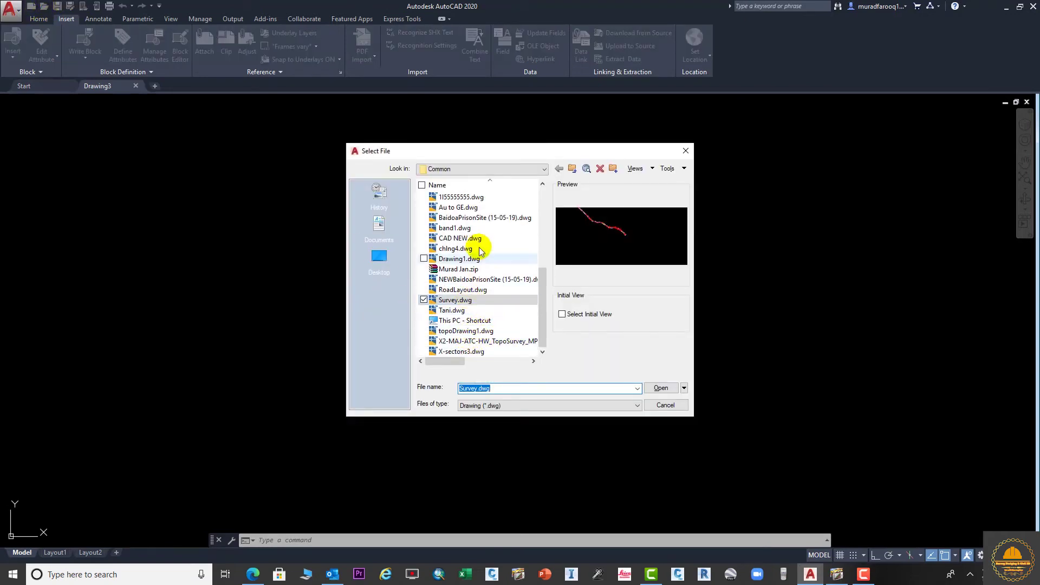
click(379, 256)
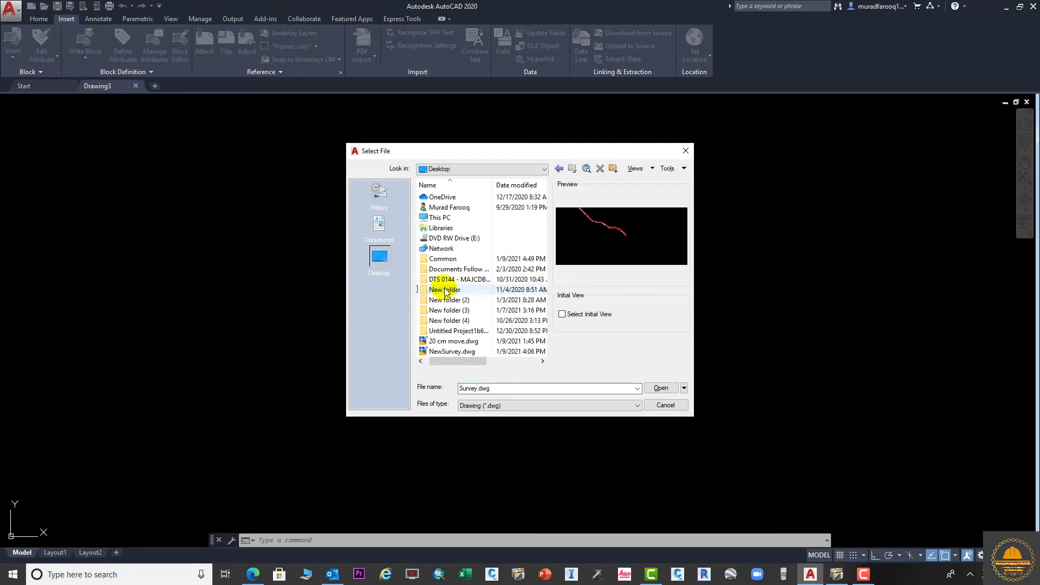
click(452, 352)
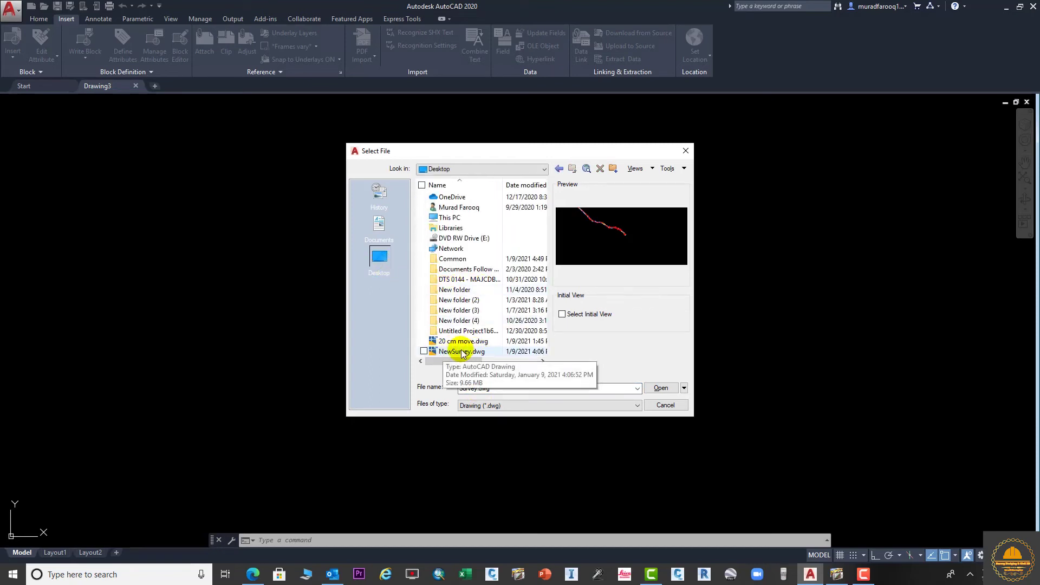
click(660, 388)
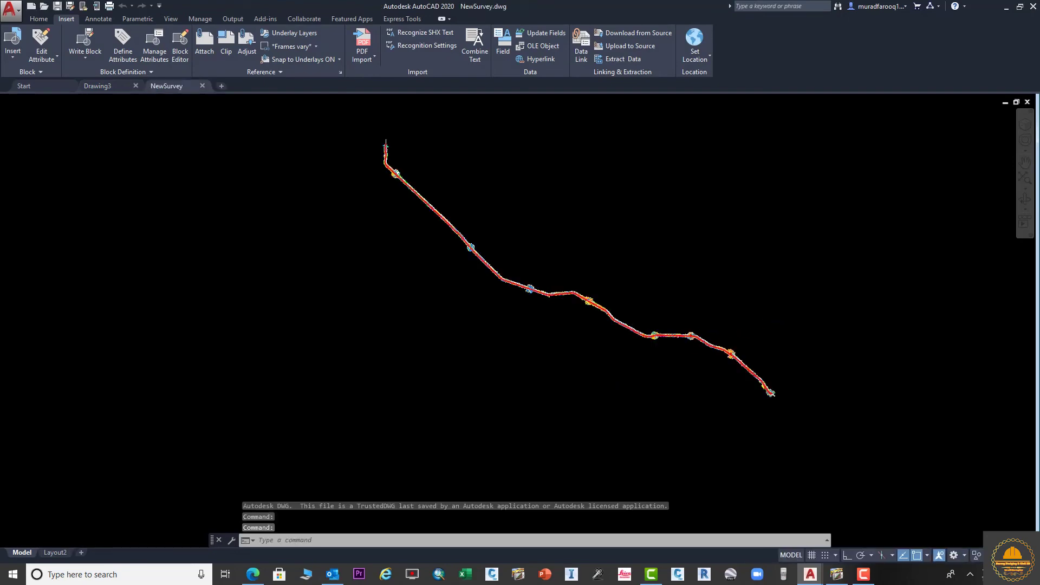
Show NewSurvey.dwg's Drawing Properties, confirming its 9.67MB (10,137,622 bytes) file size.
scroll(654, 322, up, 10)
scroll(750, 313, down, 10)
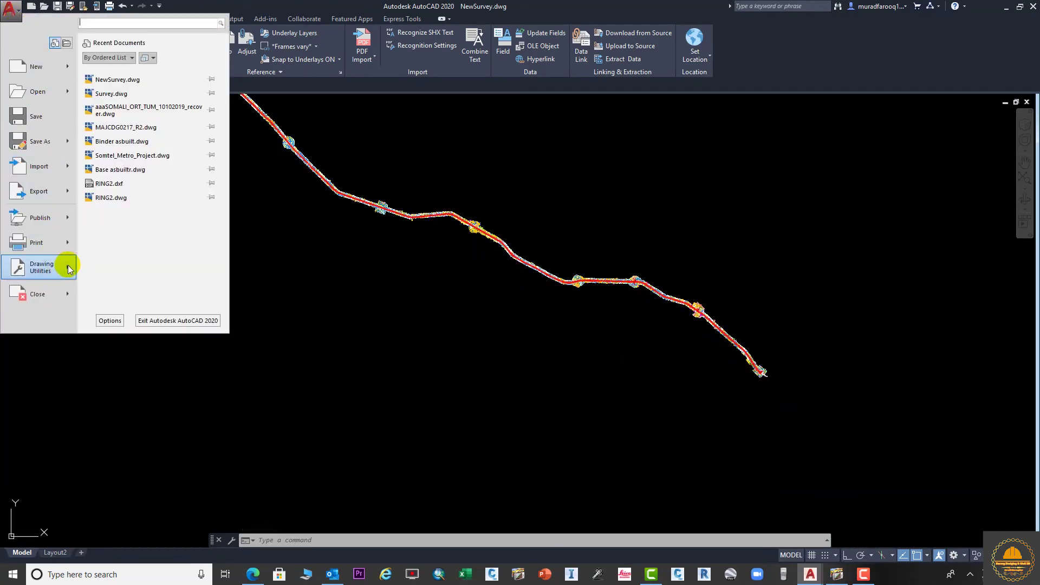
mouse_move(68, 269)
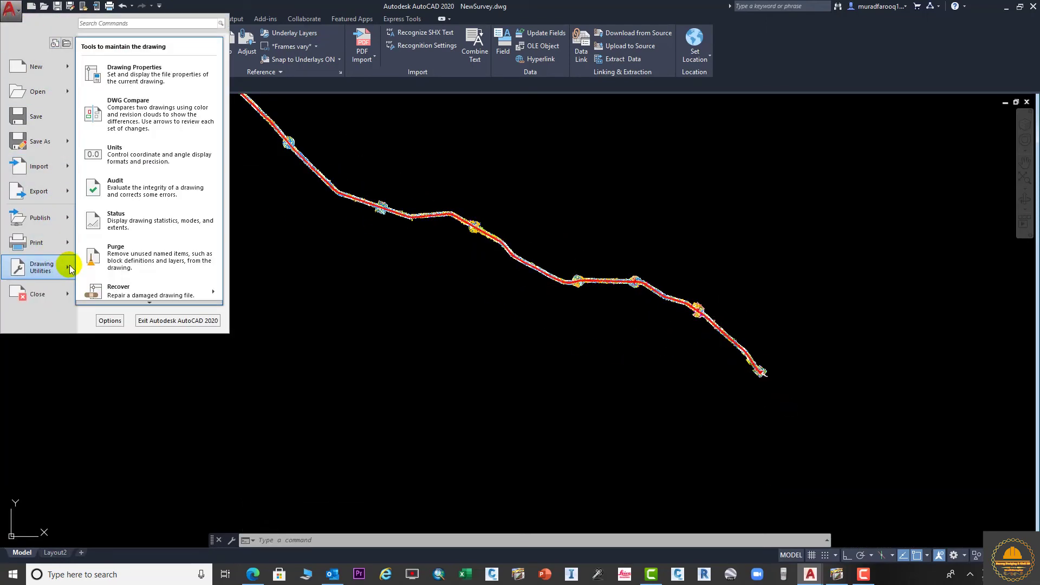
click(138, 82)
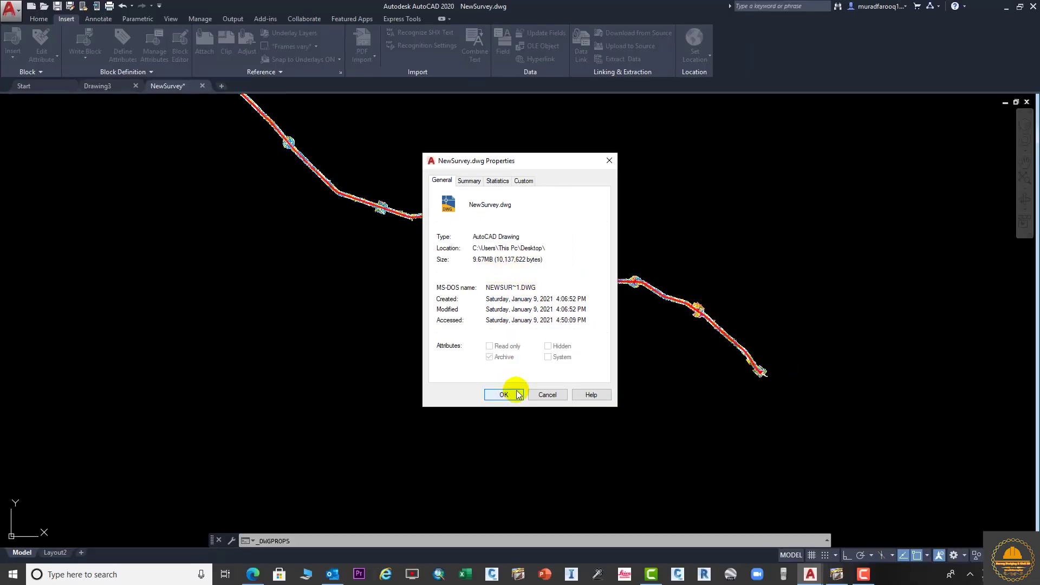
Dismiss the Properties dialog and zoom and pan around the exported road alignment.
click(504, 394)
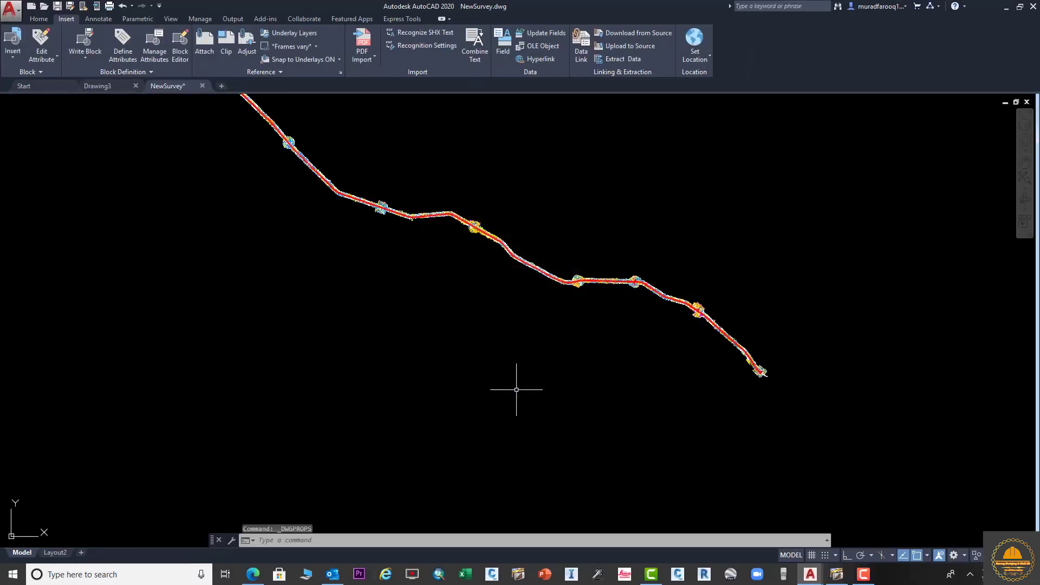
scroll(452, 274, down, 4)
middle_drag(469, 180, 472, 227)
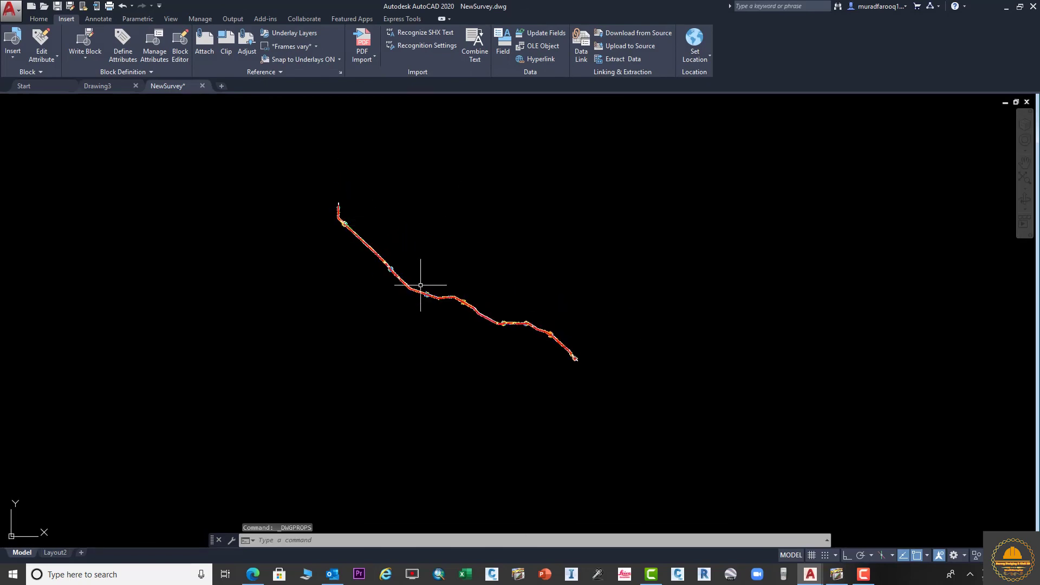
scroll(467, 297, up, 5)
middle_drag(734, 468, 664, 367)
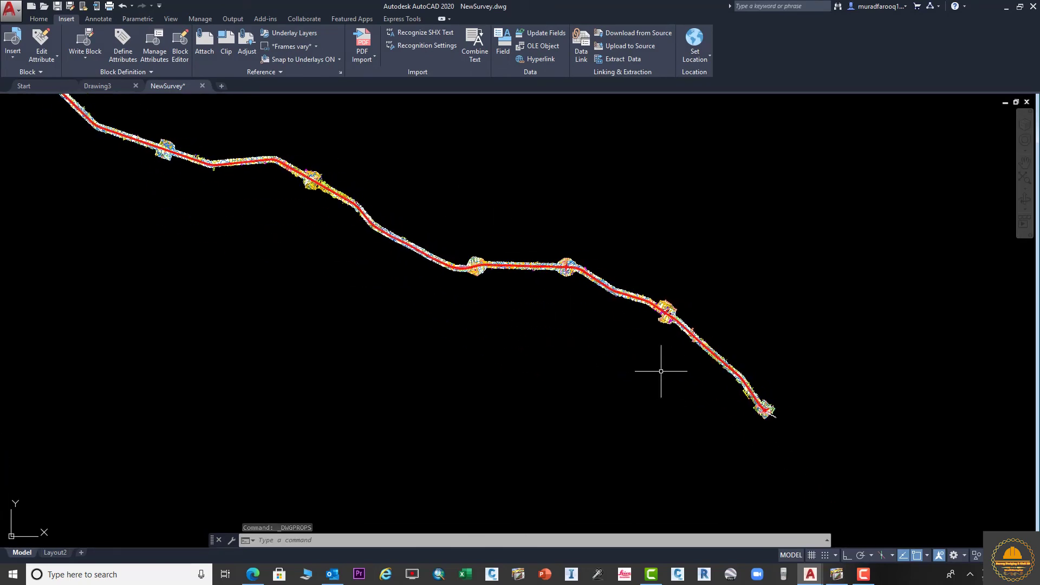